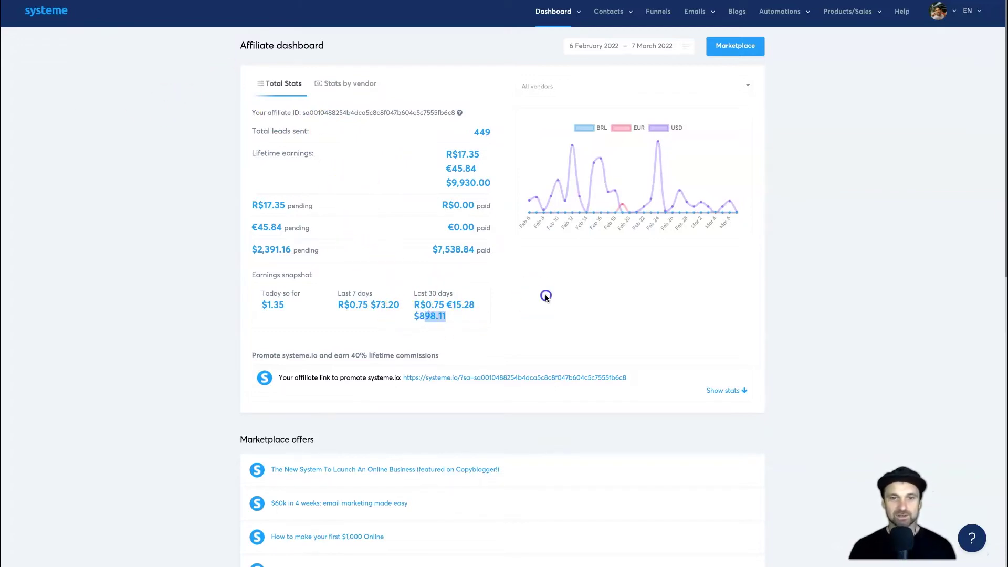
# Note the $898.11 last-30-days earnings, then go to the Emails > Campaigns list
pyautogui.moveTo(446, 317); pyautogui.dragTo(414, 318)
pyautogui.click(429, 318)
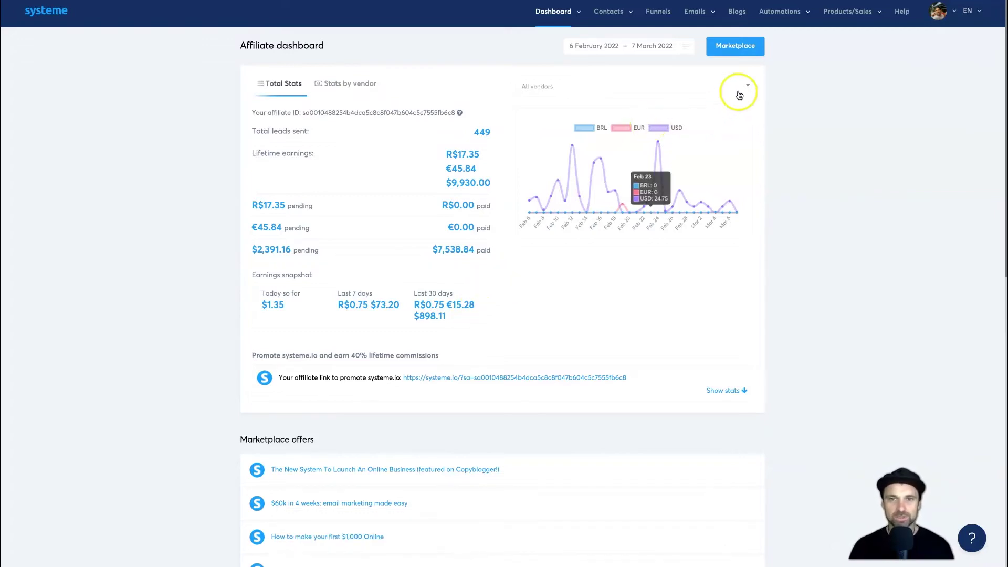
pyautogui.moveTo(695, 11)
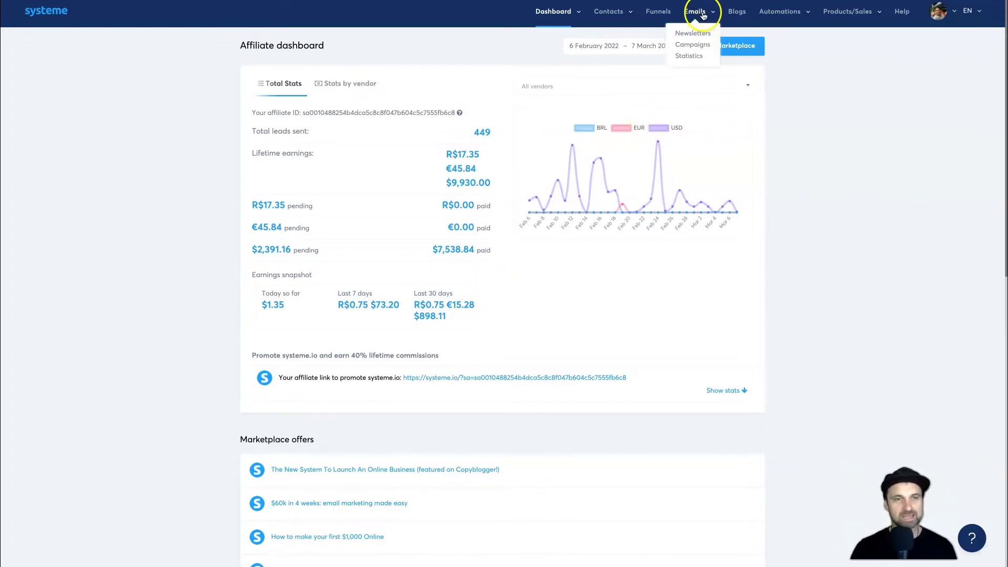
pyautogui.click(703, 15)
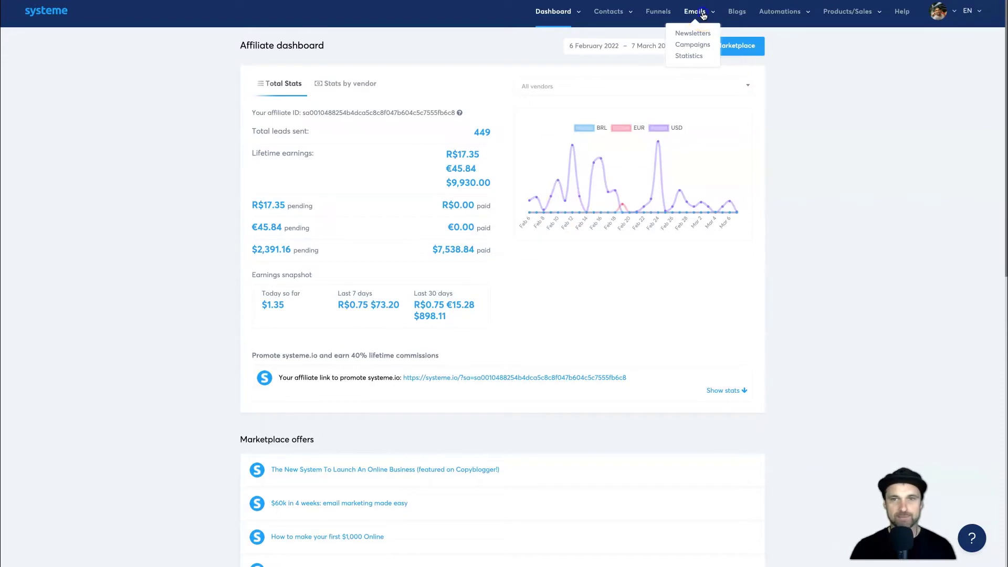
pyautogui.click(691, 45)
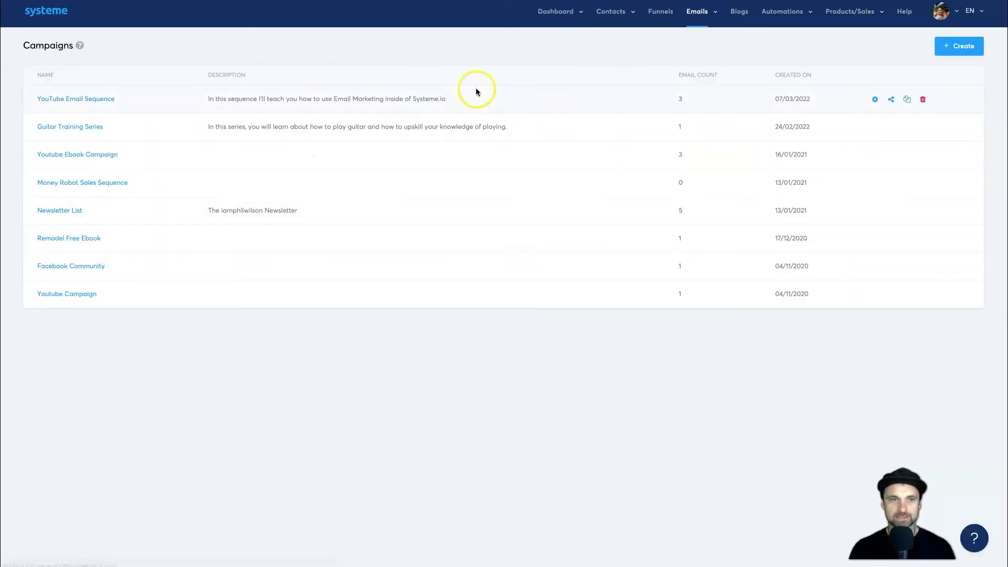
pyautogui.moveTo(103, 99)
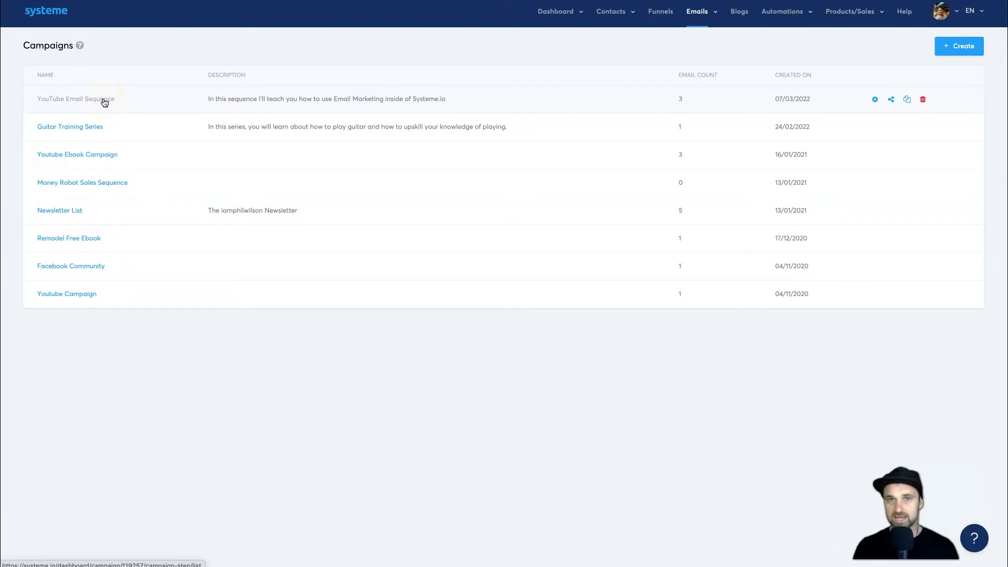
# Review the YouTube Email Sequence's three emails, including the third email's 1-minute delay
pyautogui.click(105, 101)
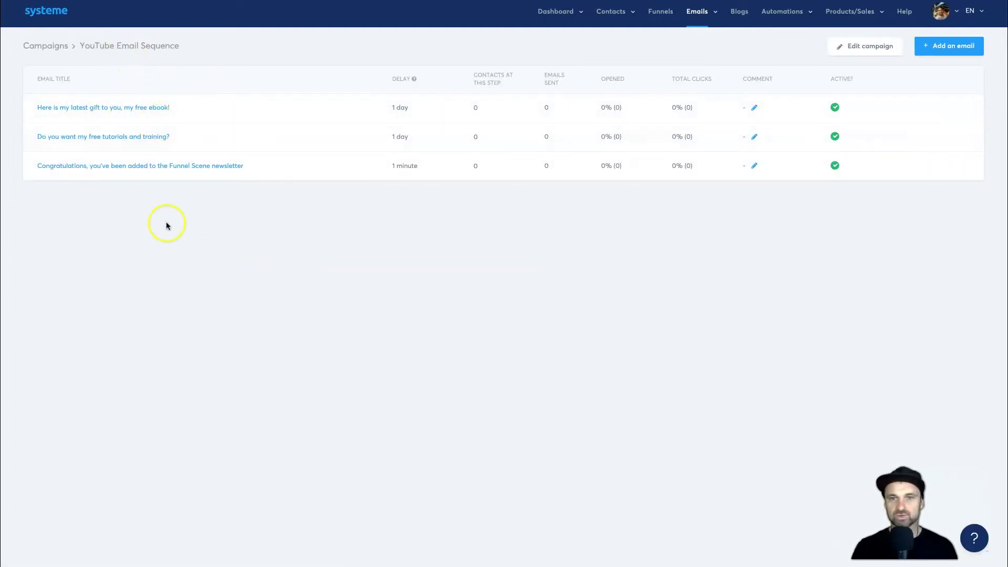
pyautogui.moveTo(412, 166)
pyautogui.mouseDown()
pyautogui.moveTo(356, 170)
pyautogui.moveTo(418, 165)
pyautogui.mouseUp()
pyautogui.click(419, 166)
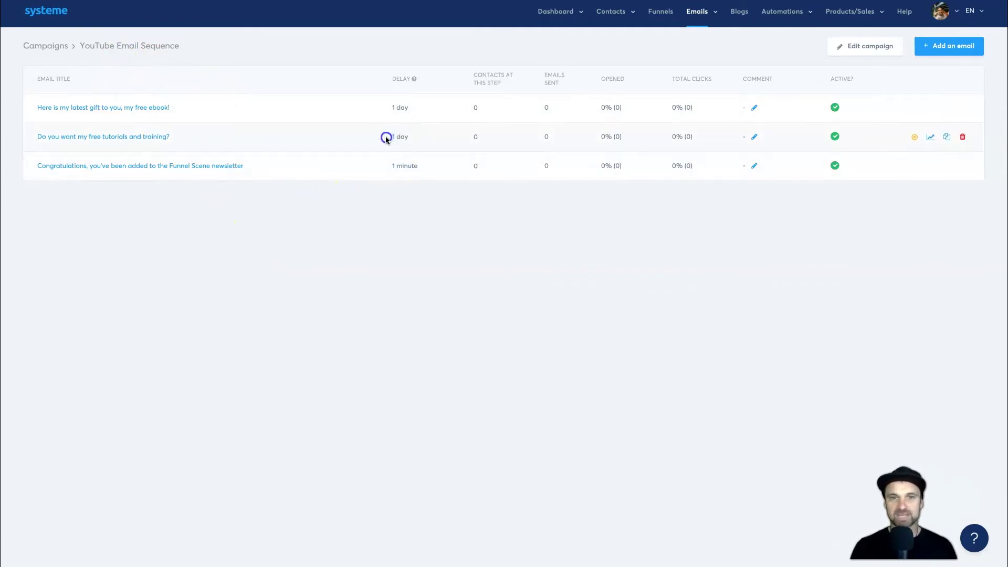
pyautogui.rightClick(268, 261)
pyautogui.click(291, 268)
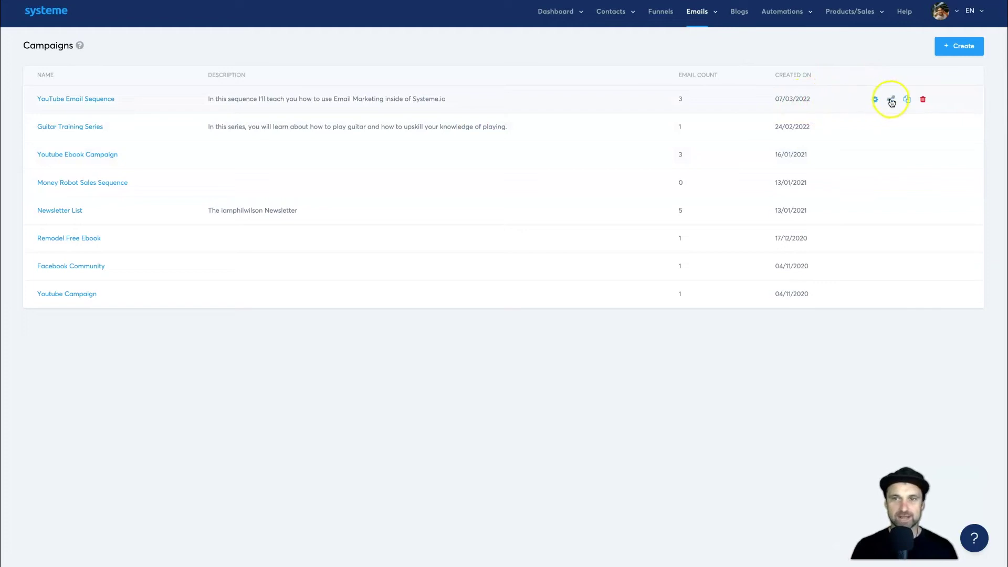
# Copy the YouTube Email Sequence campaign's share link to the clipboard
pyautogui.click(891, 100)
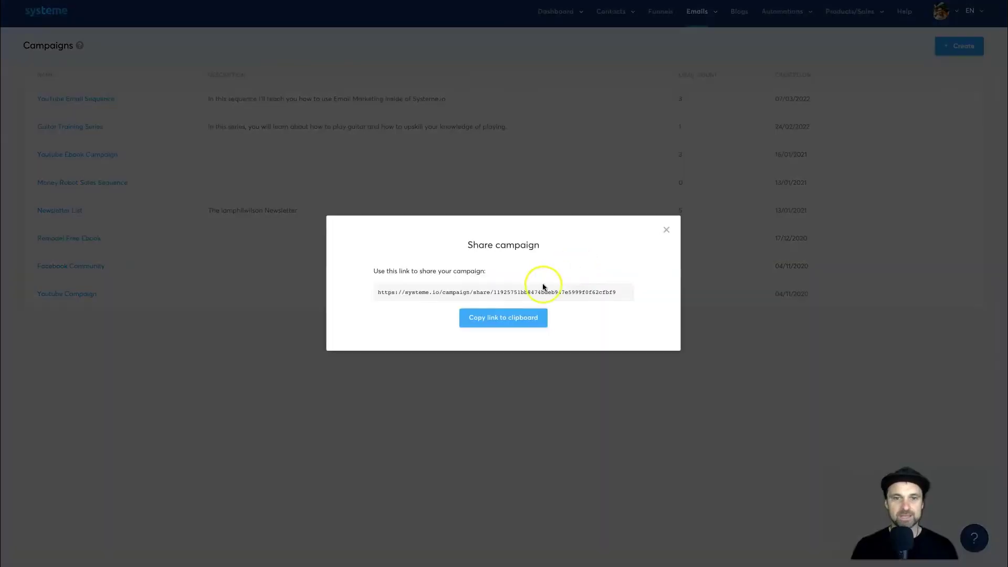
pyautogui.click(479, 318)
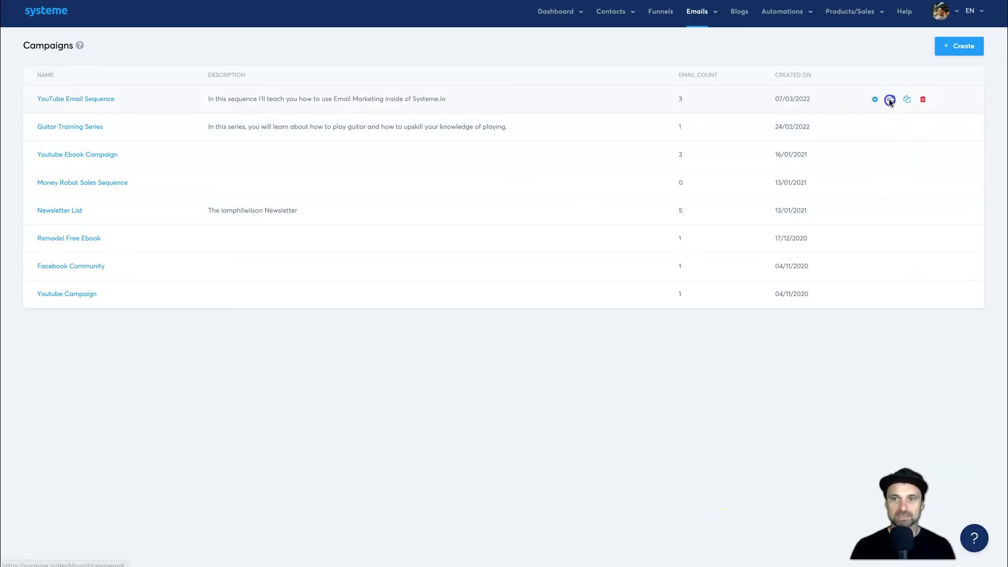
pyautogui.click(891, 100)
# Recopy the share link, open it in the second account, and check the campaign-shared confirmation
pyautogui.click(526, 317)
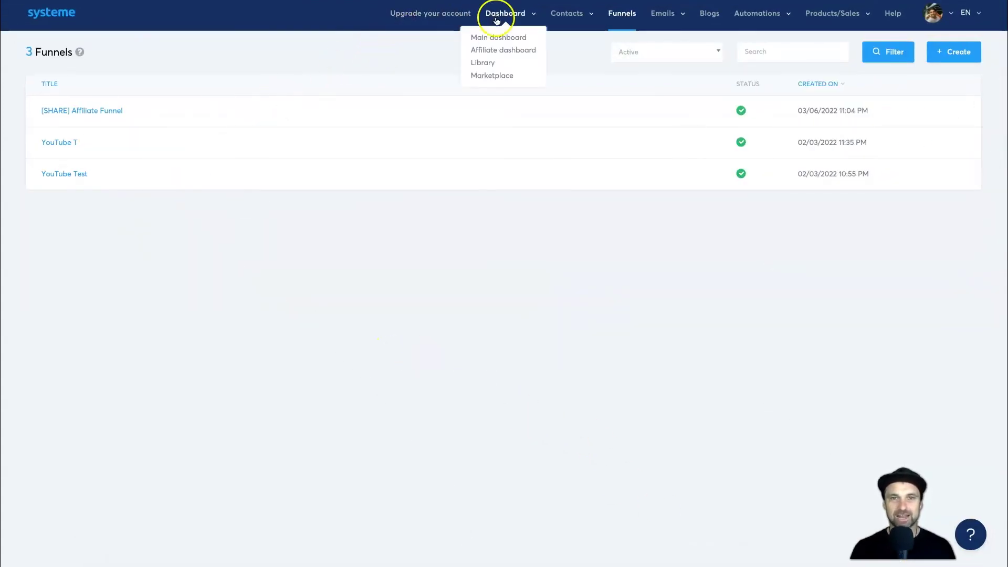
pyautogui.click(495, 38)
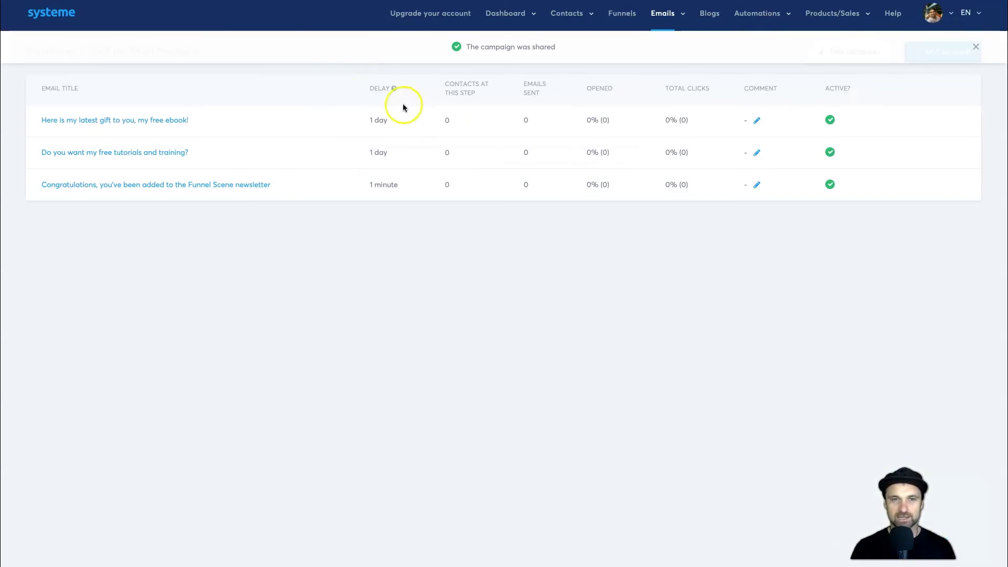
pyautogui.moveTo(487, 44); pyautogui.dragTo(567, 45)
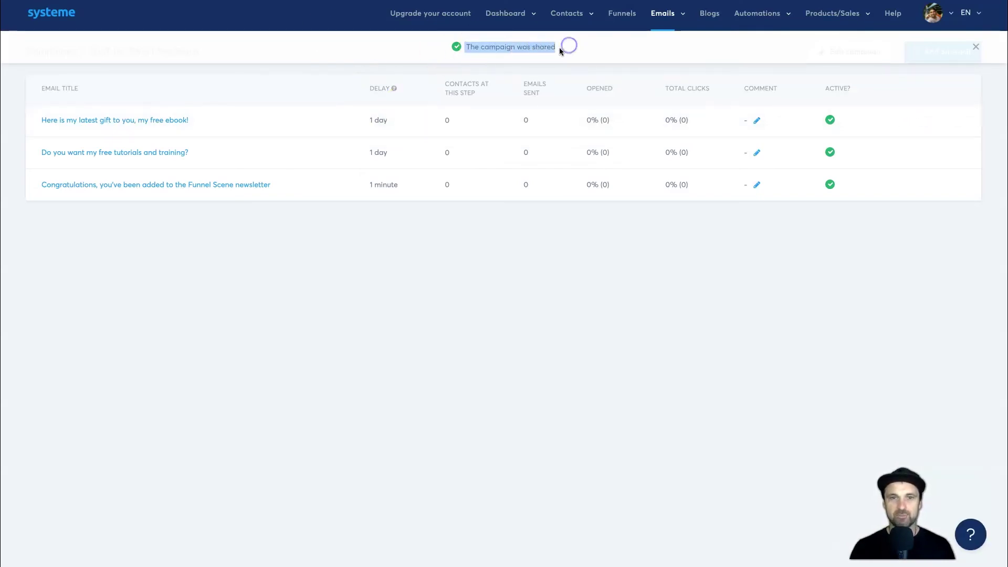
pyautogui.click(567, 45)
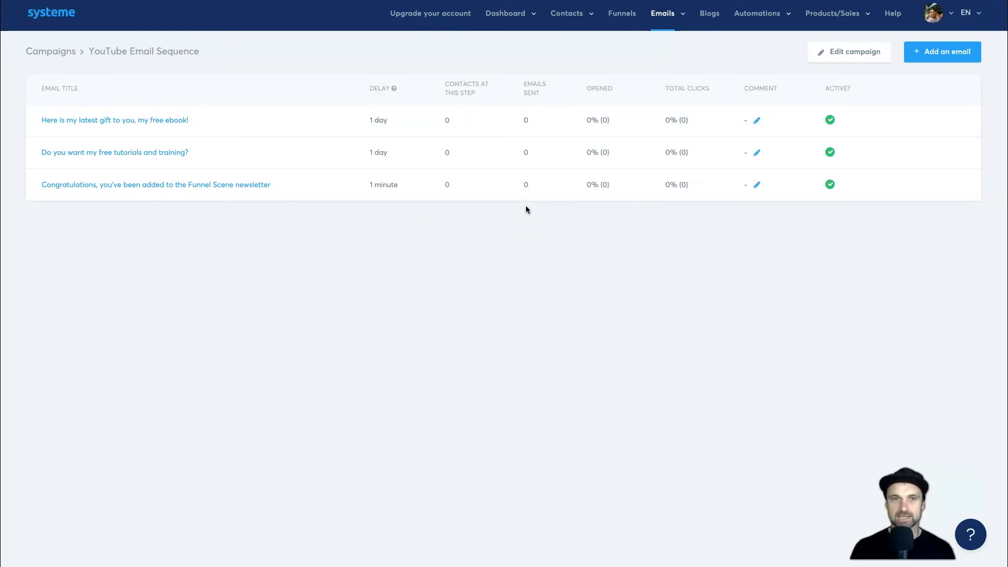
pyautogui.click(992, 1)
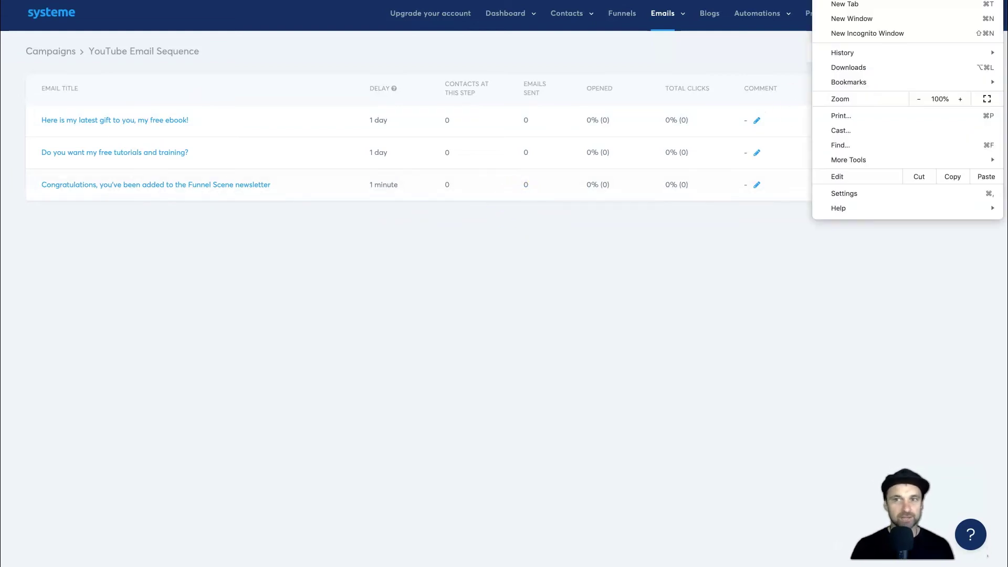
pyautogui.click(947, 34)
pyautogui.press('super+v')
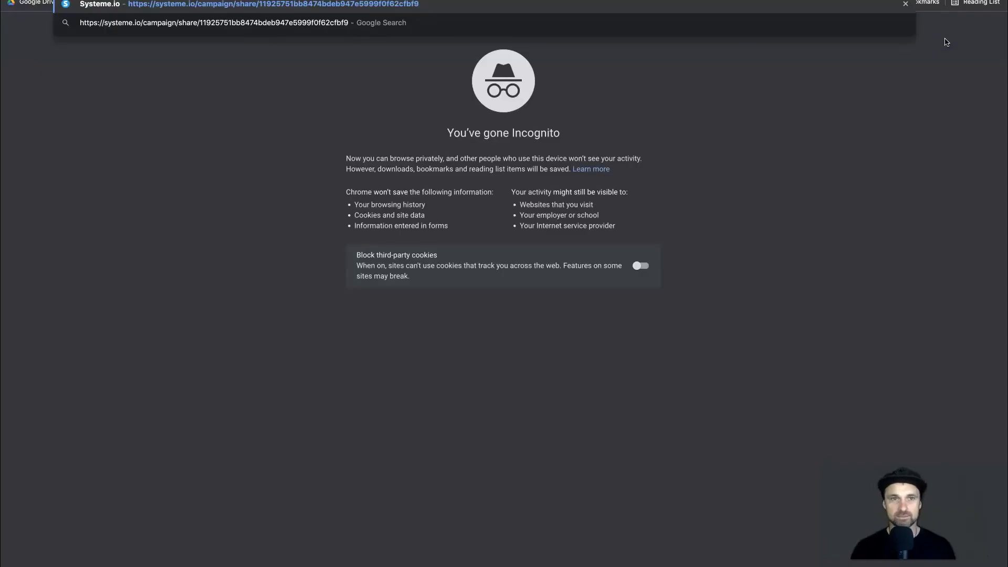
pyautogui.press('Return')
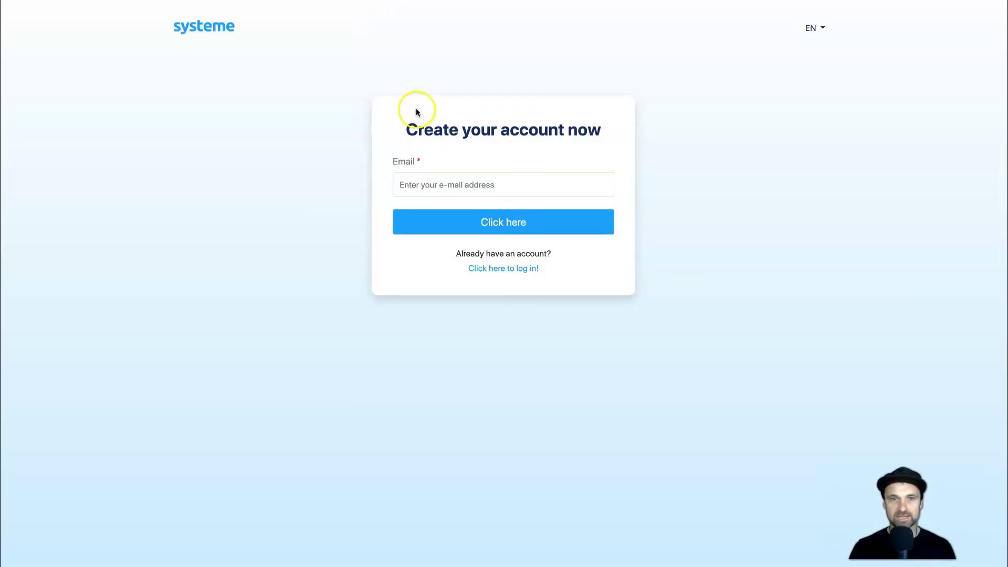
pyautogui.moveTo(401, 125); pyautogui.dragTo(602, 134)
pyautogui.click(602, 134)
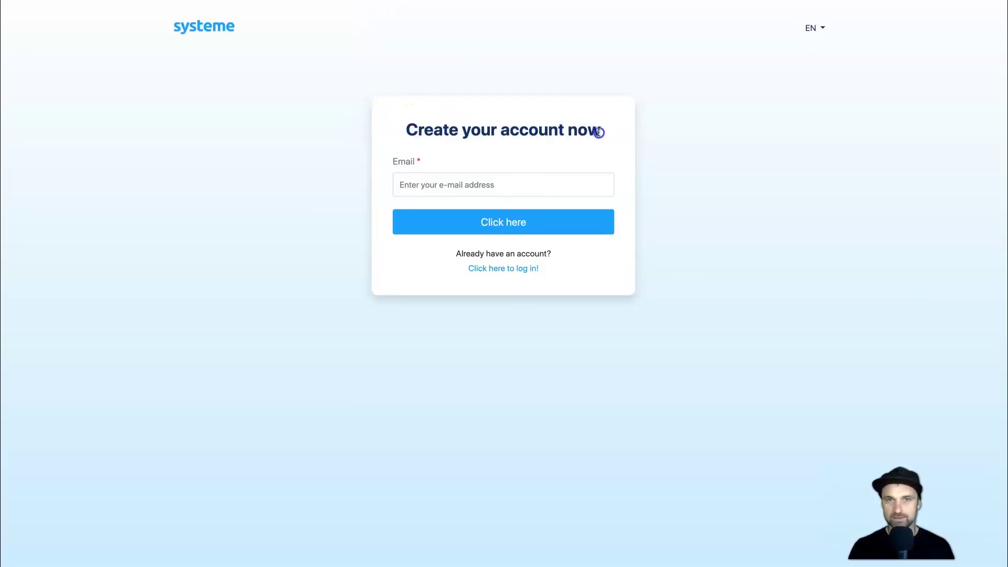